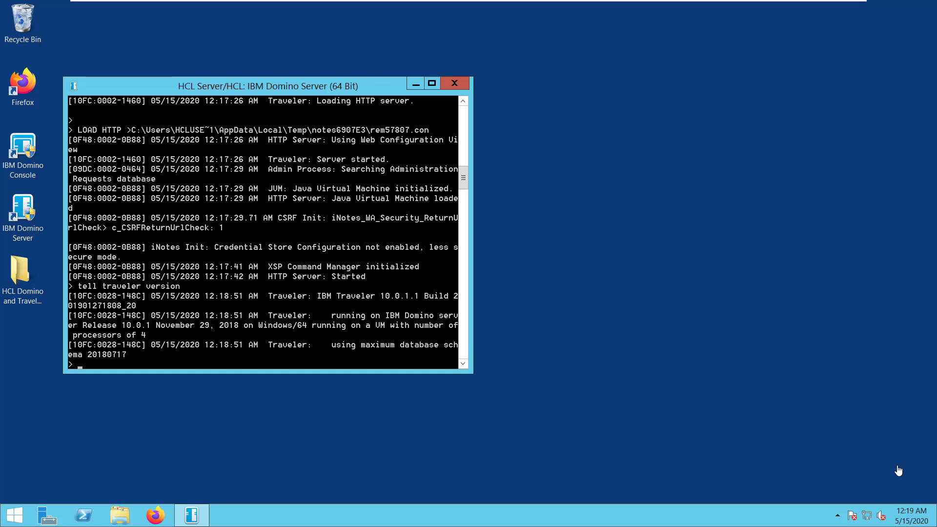
# Stop the Domino server by entering quit at the console prompt.
pyautogui.write('quit')
pyautogui.press('Return')
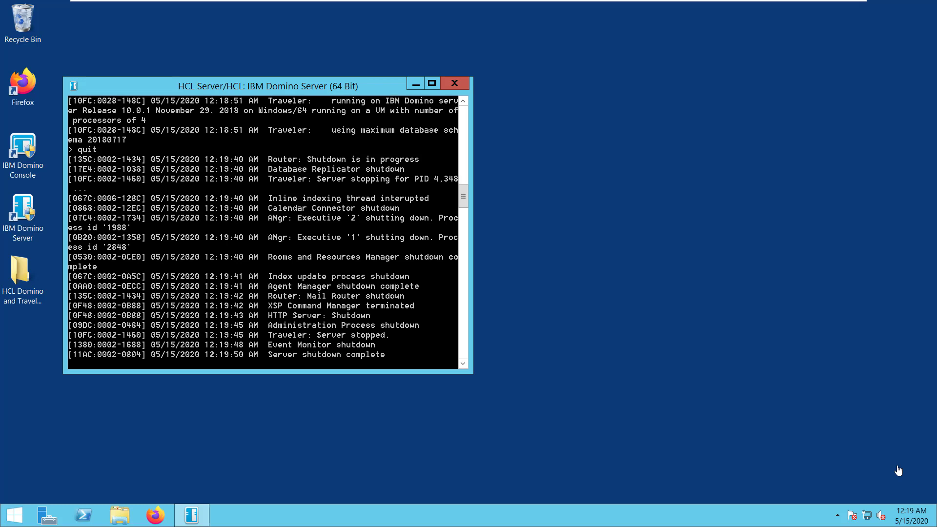
# Find Notepad from Start search and launch it as administrator, approving the UAC prompt.
pyautogui.press('super')
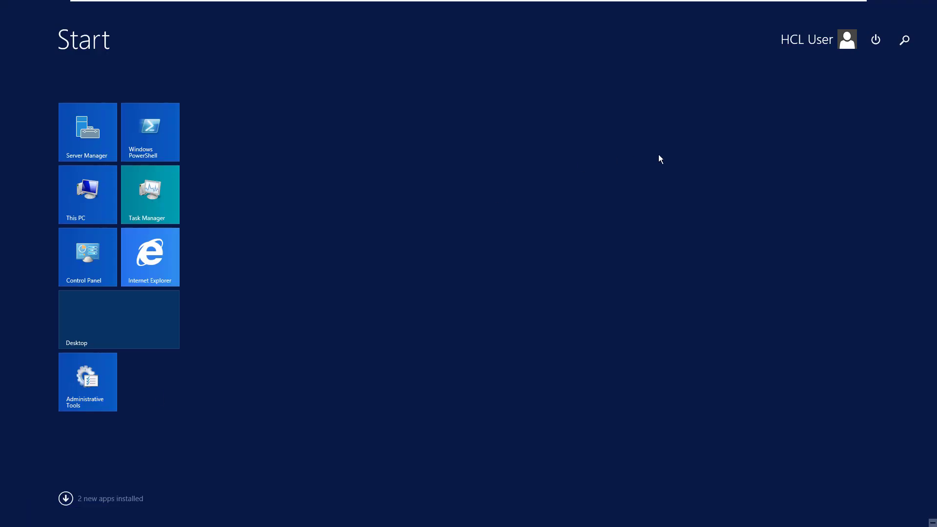
pyautogui.write('nnotes')
pyautogui.press('BackSpace')
pyautogui.press('BackSpace')
pyautogui.press('BackSpace')
pyautogui.press('BackSpace')
pyautogui.press('BackSpace')
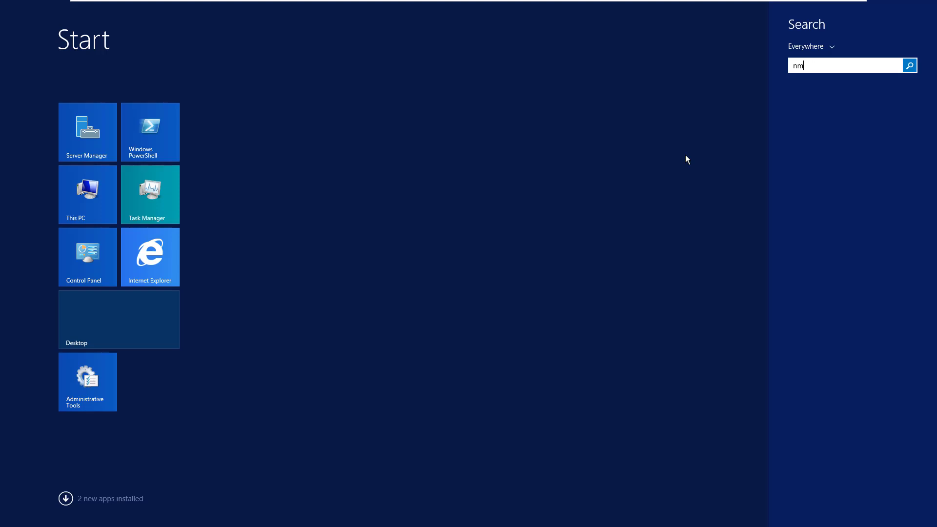
pyautogui.write('otepad')
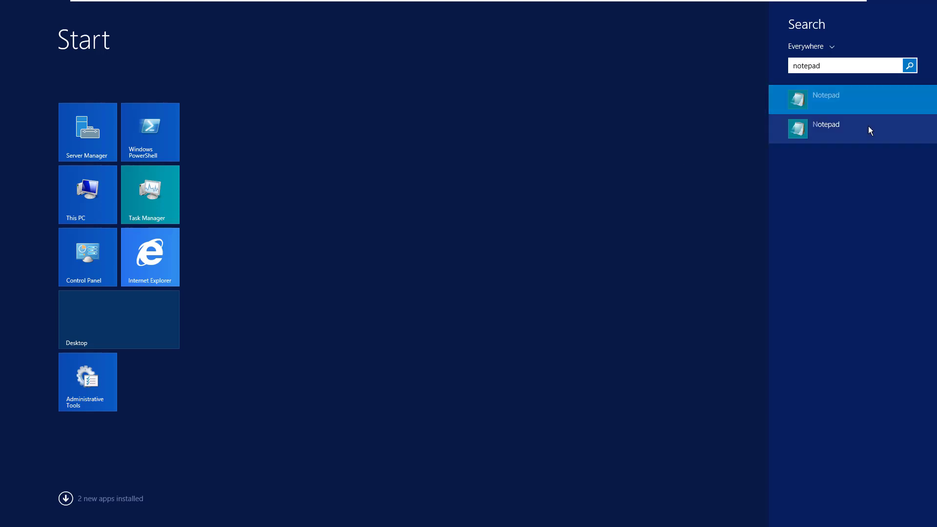
pyautogui.rightClick(867, 126)
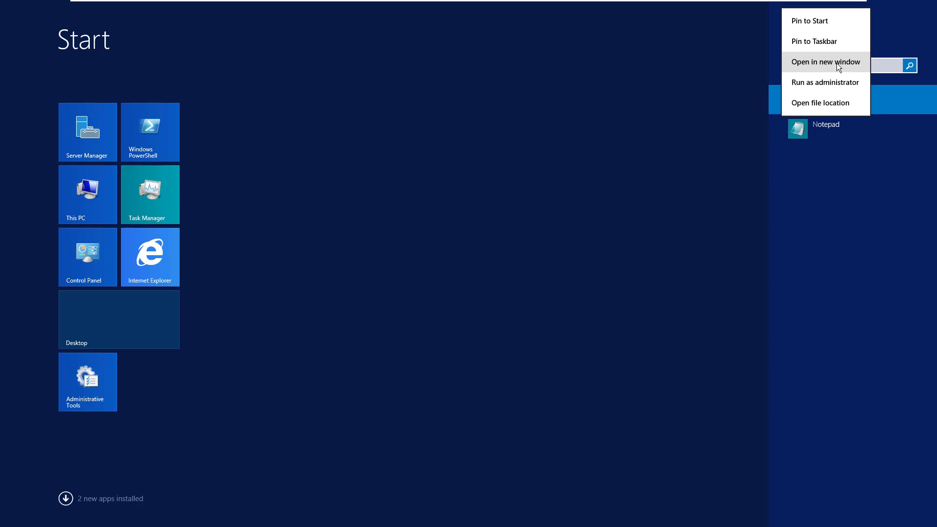
pyautogui.click(838, 78)
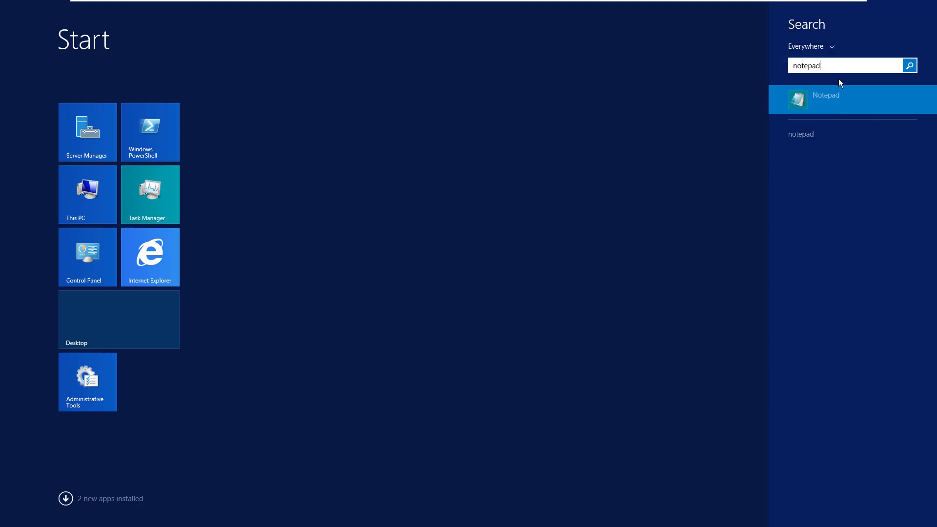
pyautogui.rightClick(835, 104)
pyautogui.click(830, 170)
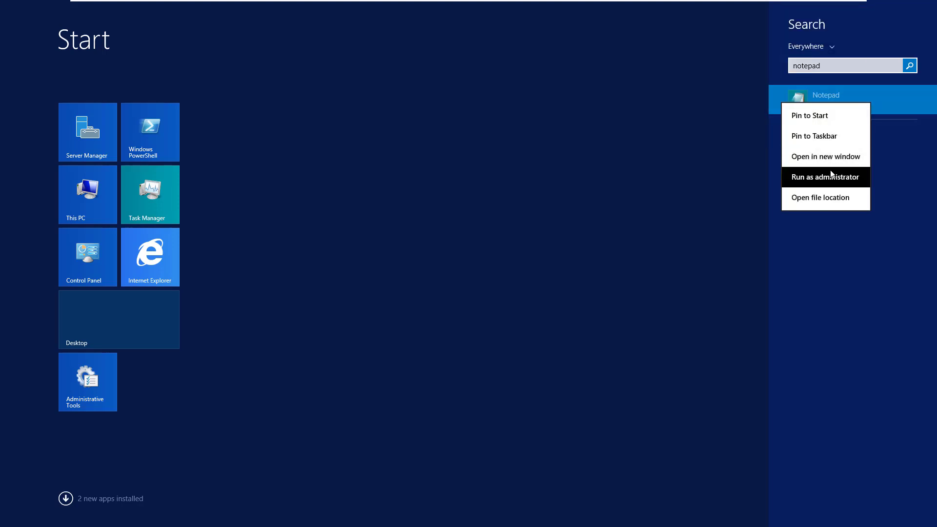
pyautogui.click(540, 276)
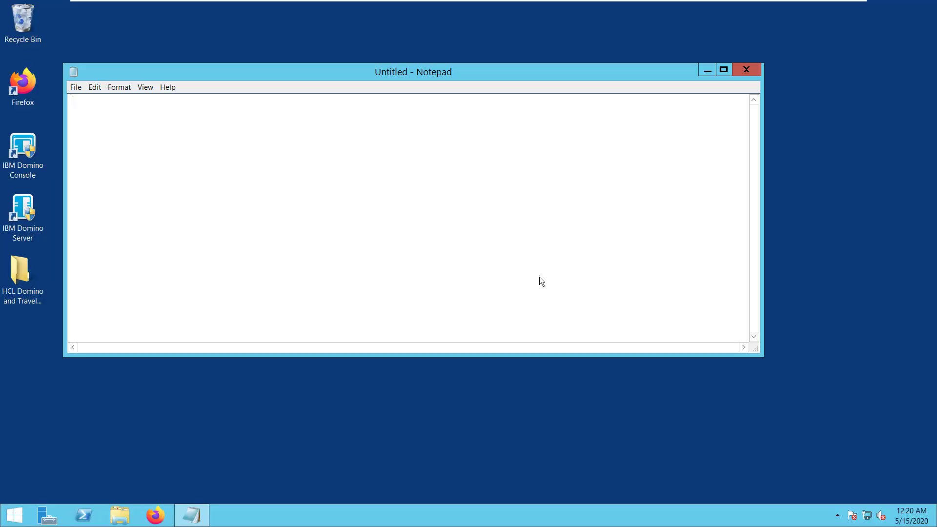
# List All Files in Notepad's Open dialog, open an item, and approve the elevation prompt again.
pyautogui.hotkey('ctrl', 'o')
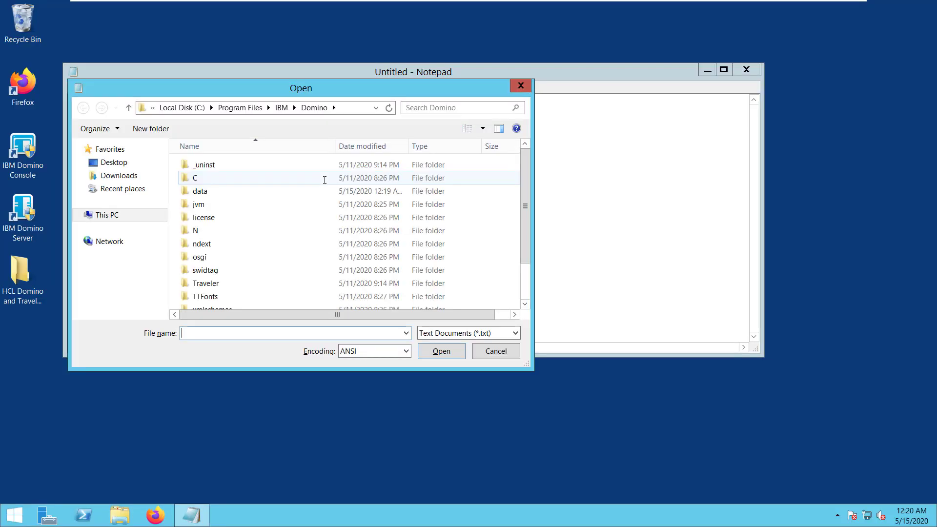
pyautogui.click(491, 332)
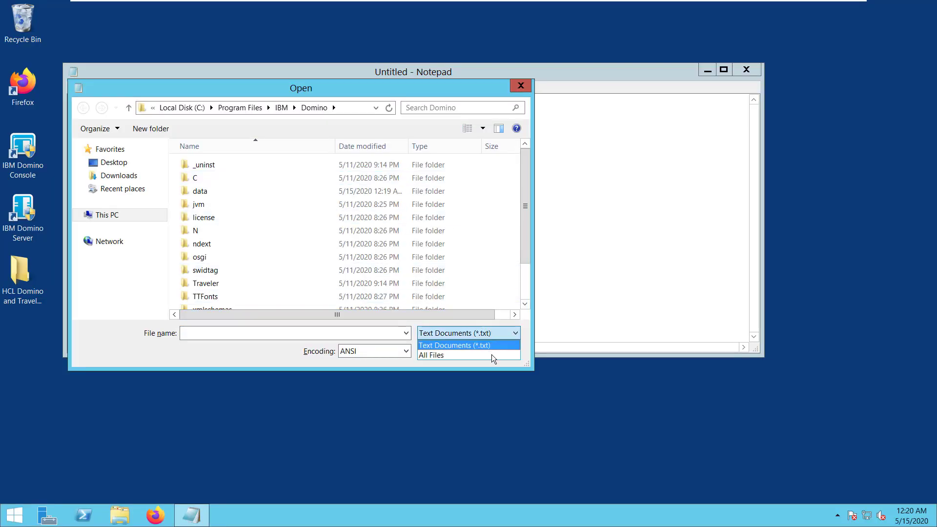
pyautogui.click(491, 355)
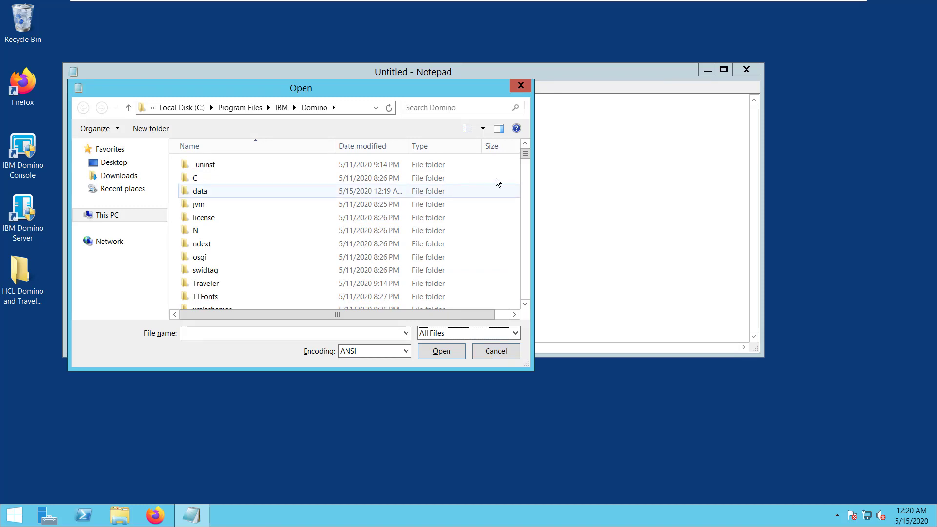
pyautogui.scroll(-10, 339, 244)
pyautogui.doubleClick(338, 238)
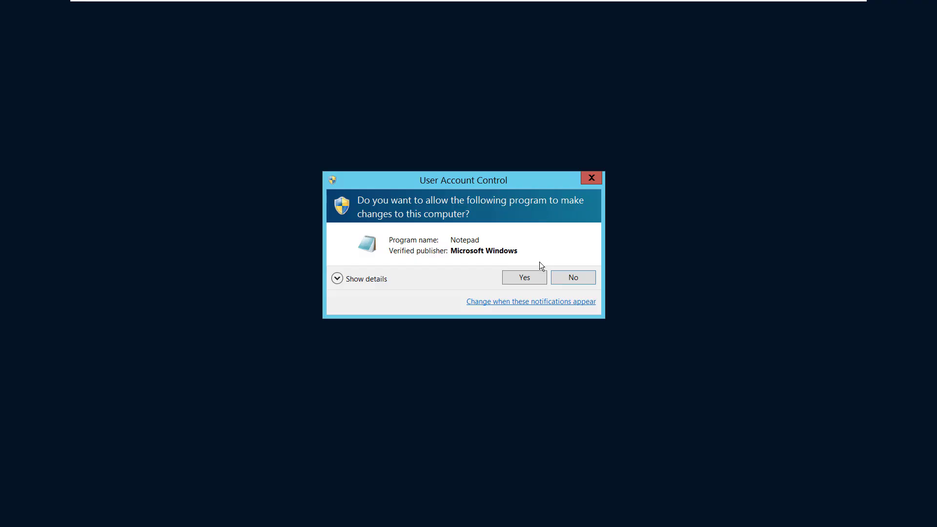
pyautogui.click(539, 276)
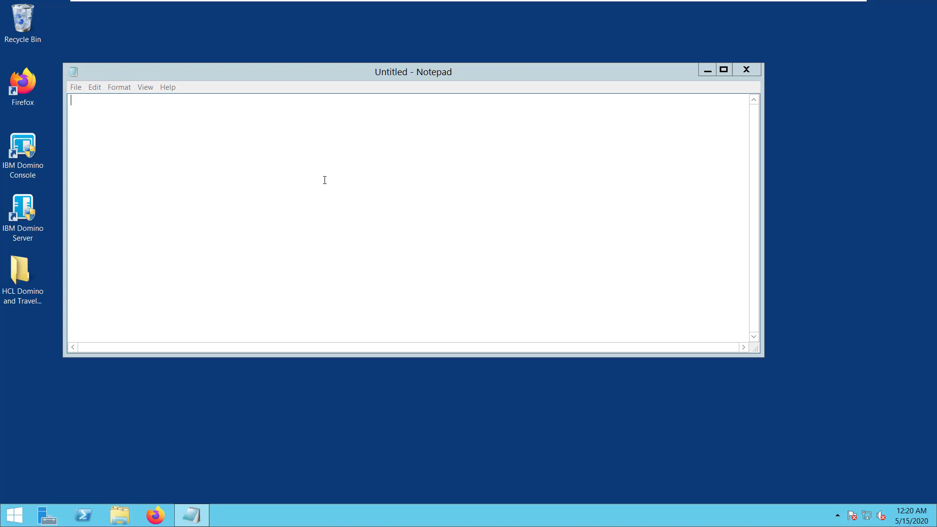
# Reopen the Open dialog with All Files shown and focus the Domino folder's file list.
pyautogui.hotkey('ctrl', 'o')
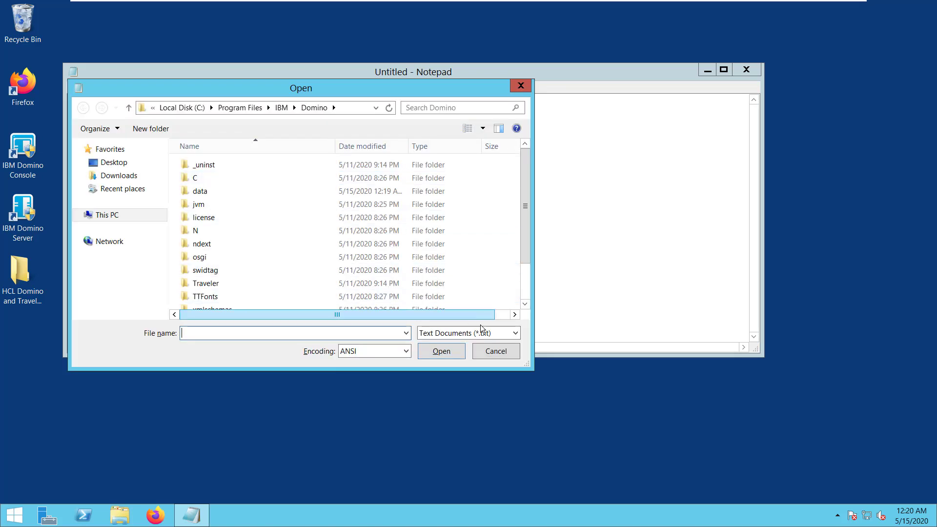
pyautogui.click(491, 333)
pyautogui.click(492, 355)
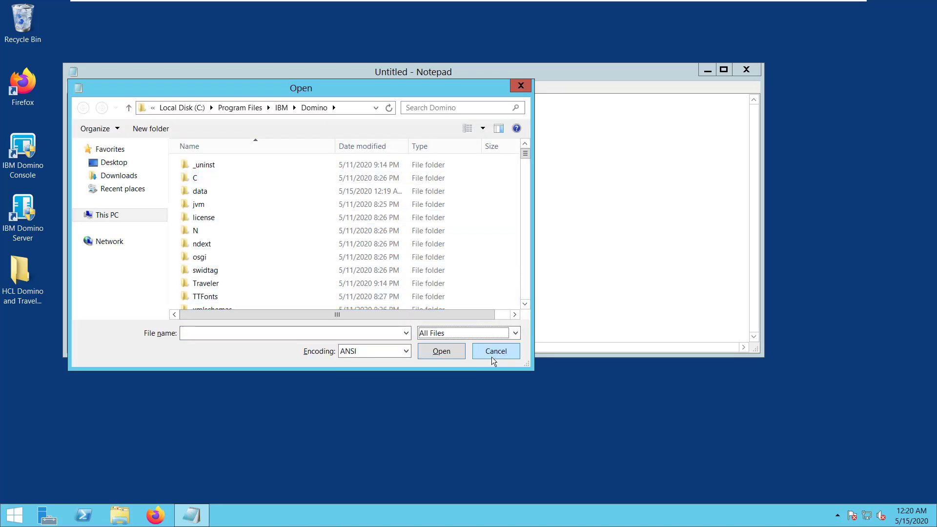
pyautogui.click(340, 243)
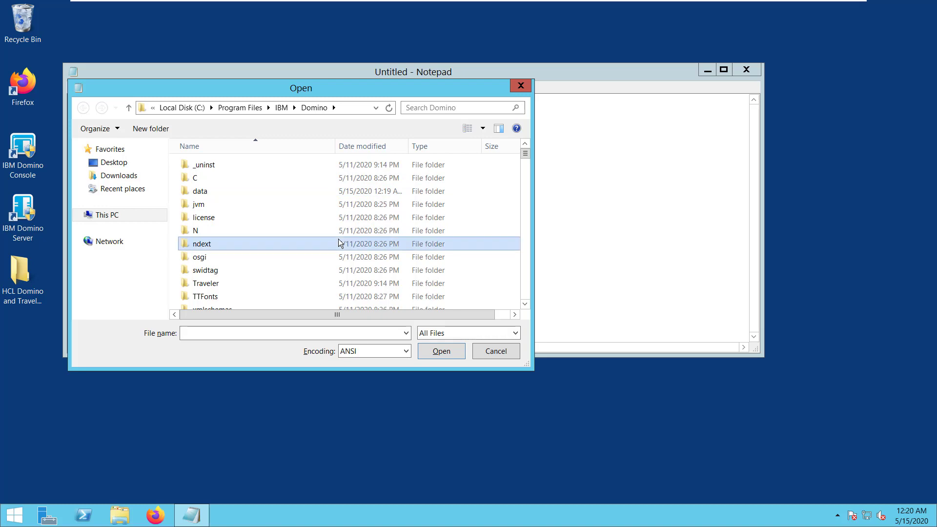
# Open notes.ini and search for the ServerTasks line.
pyautogui.write('notes')
pyautogui.press('Return')
pyautogui.hotkey('ctrl', 'f')
pyautogui.write('ser')
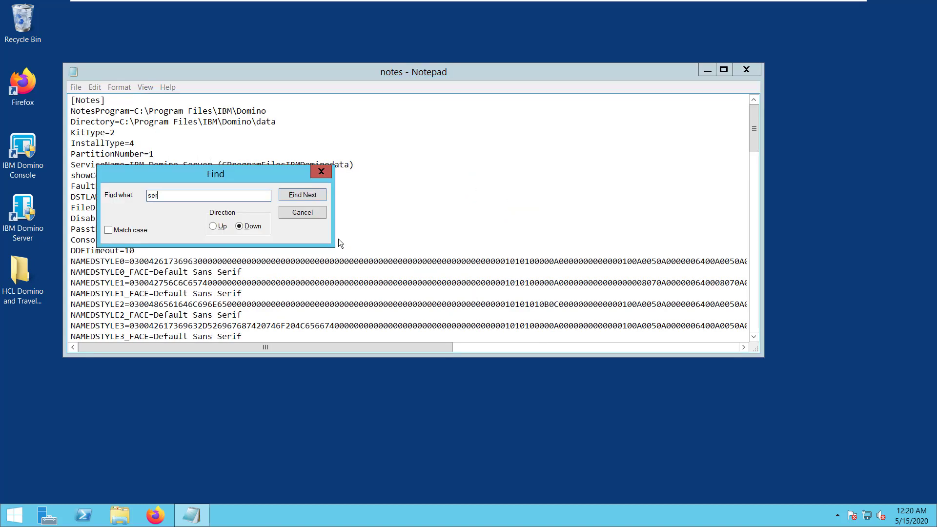
pyautogui.write('vertasks')
pyautogui.click(301, 195)
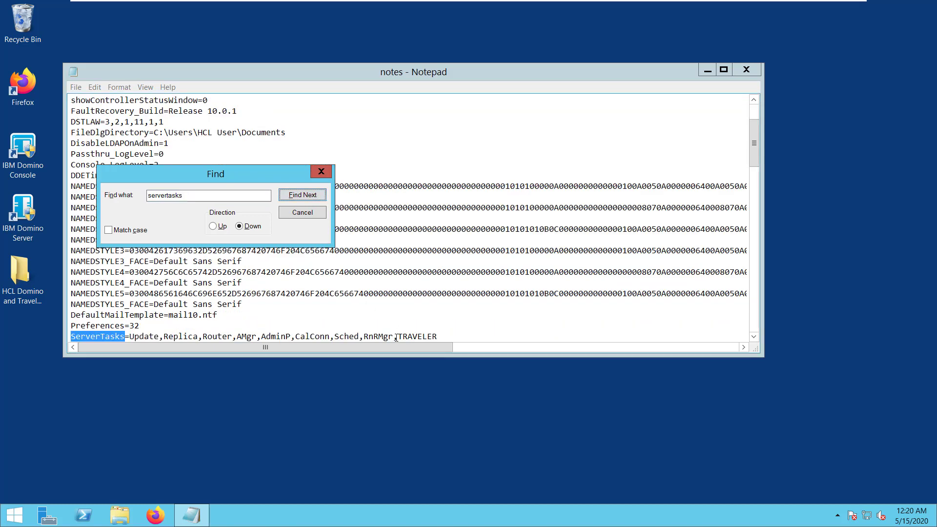
# Delete ',TRAVELER' from the ServerTasks line, then close the search box and Notepad.
pyautogui.moveTo(396, 337); pyautogui.dragTo(437, 337)
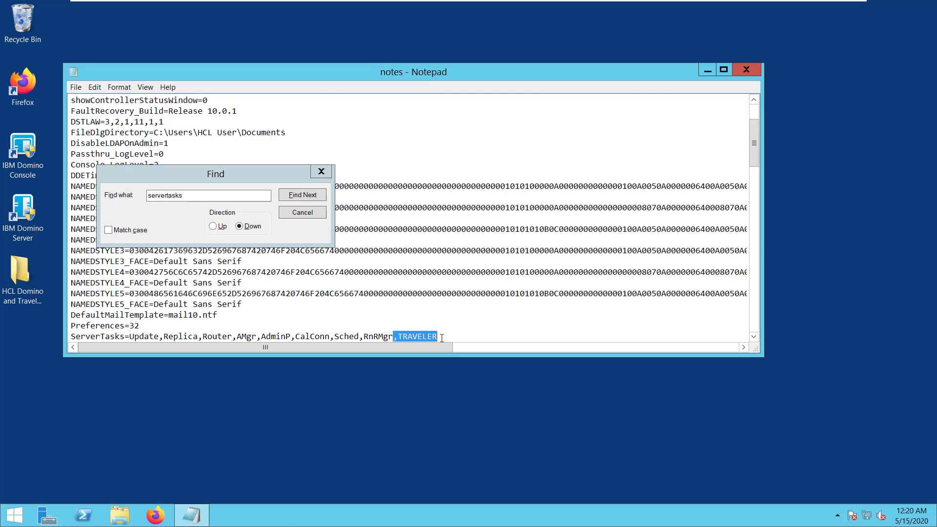
pyautogui.press('BackSpace')
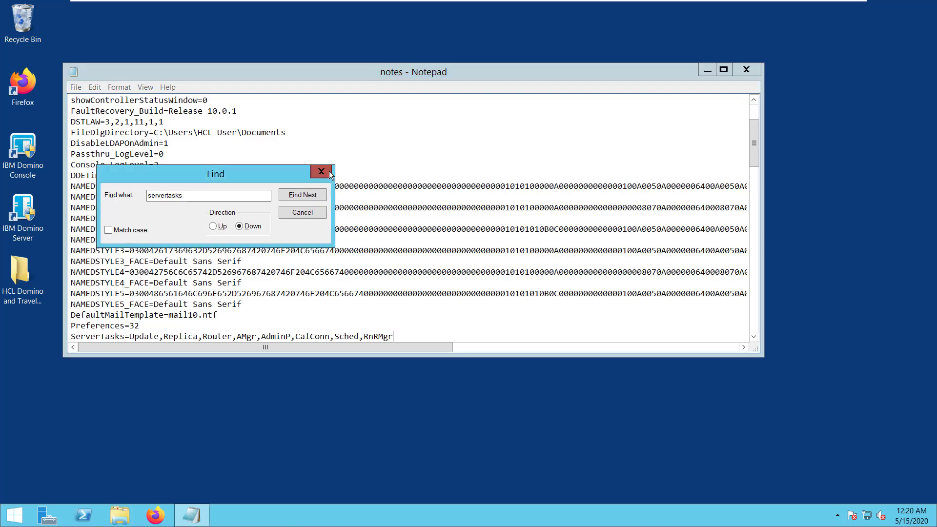
pyautogui.click(328, 172)
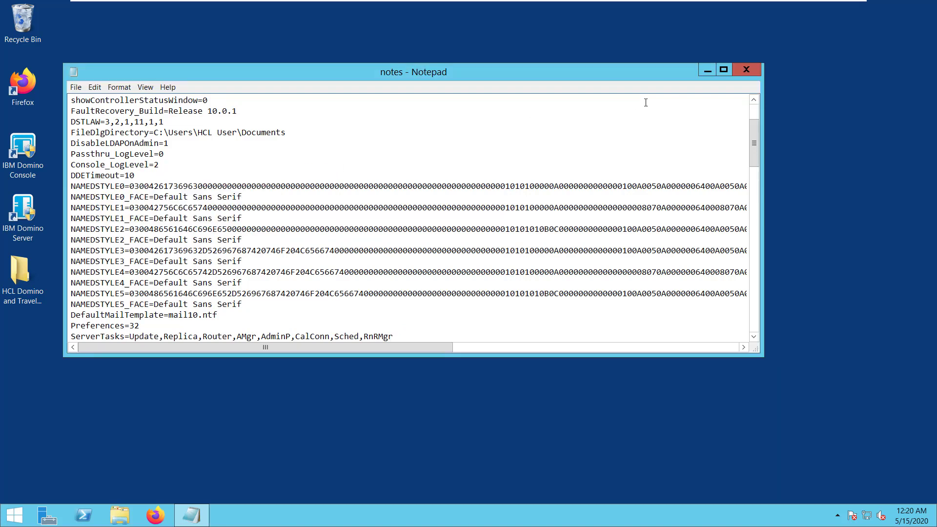
pyautogui.click(756, 69)
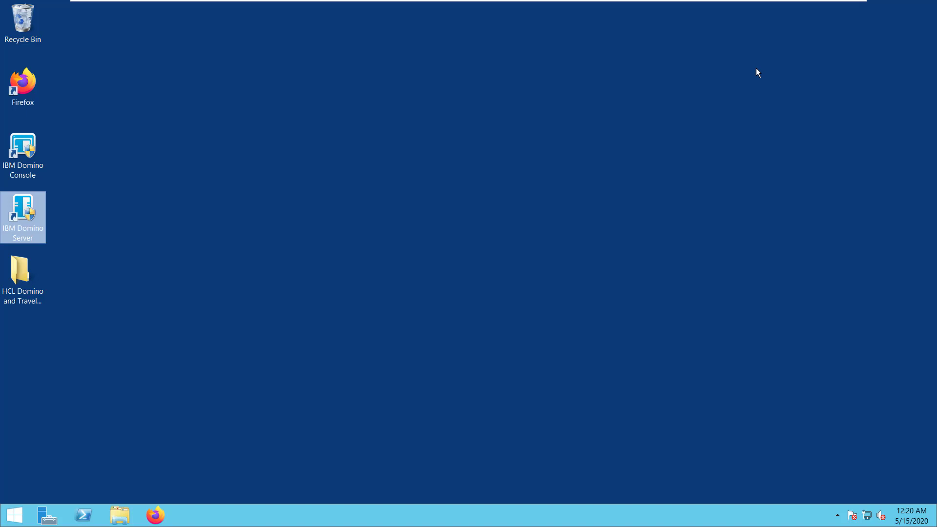
# Run Domino_1101_Win_English as administrator from the HCL Domino and Traveler folder, approving UAC.
pyautogui.doubleClick(30, 270)
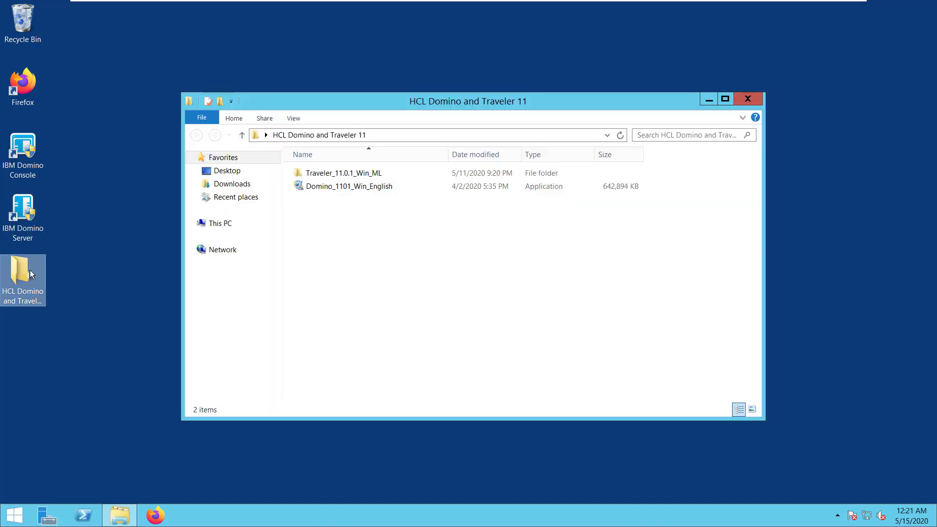
pyautogui.rightClick(332, 186)
pyautogui.click(358, 206)
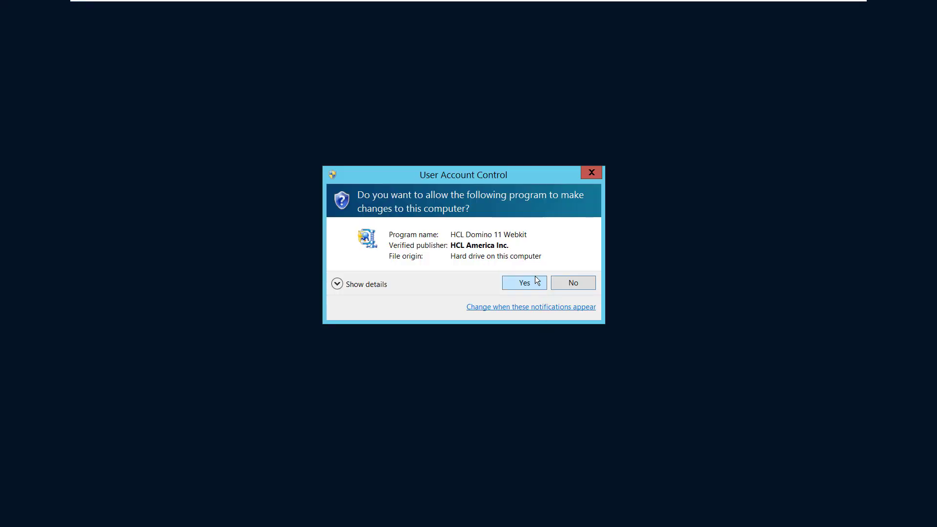
pyautogui.click(535, 278)
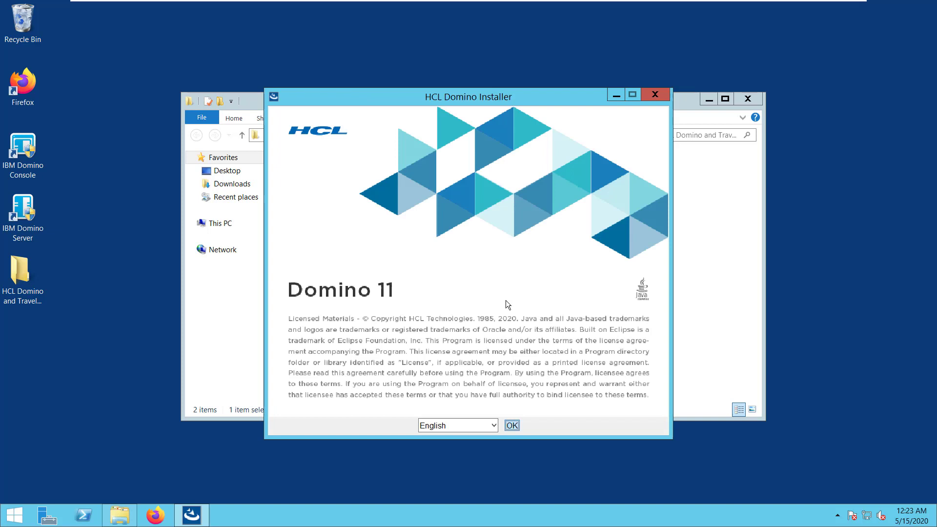
# Keep English as the installer language, pass the welcome page, and accept the license terms.
pyautogui.click(514, 425)
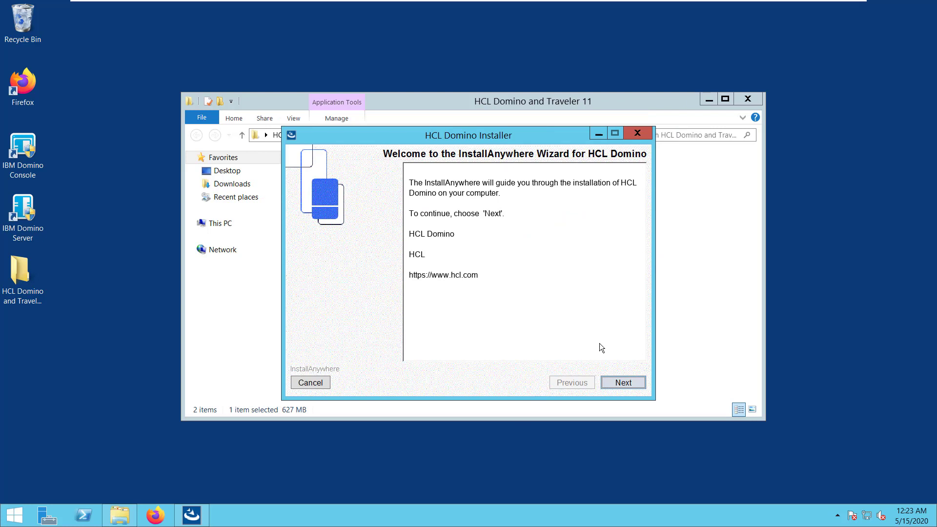
pyautogui.click(623, 383)
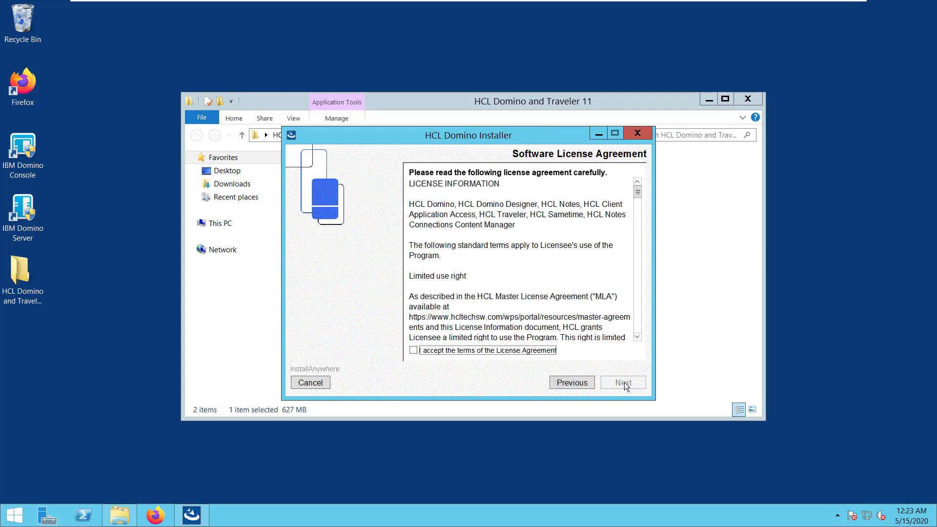
pyautogui.click(504, 349)
pyautogui.click(610, 383)
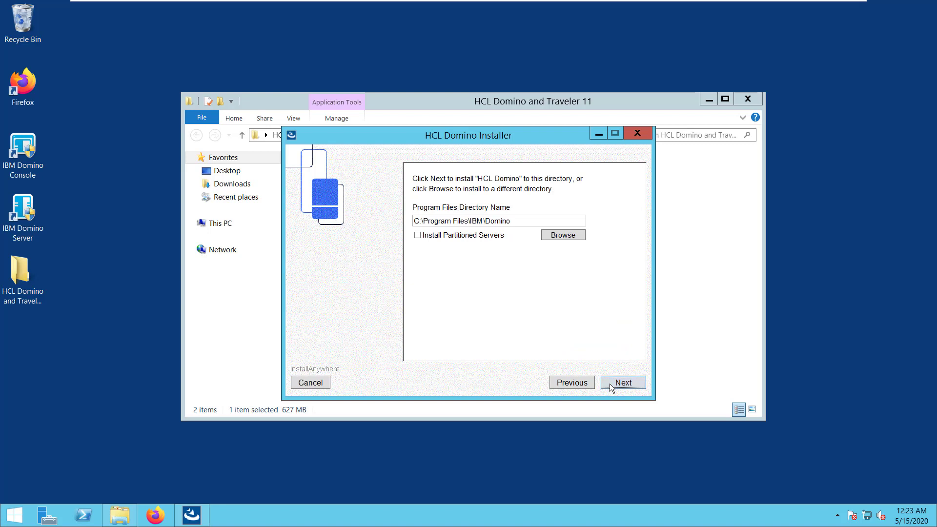
# Accept the default program and data directories and install type, then start installing.
pyautogui.click(610, 384)
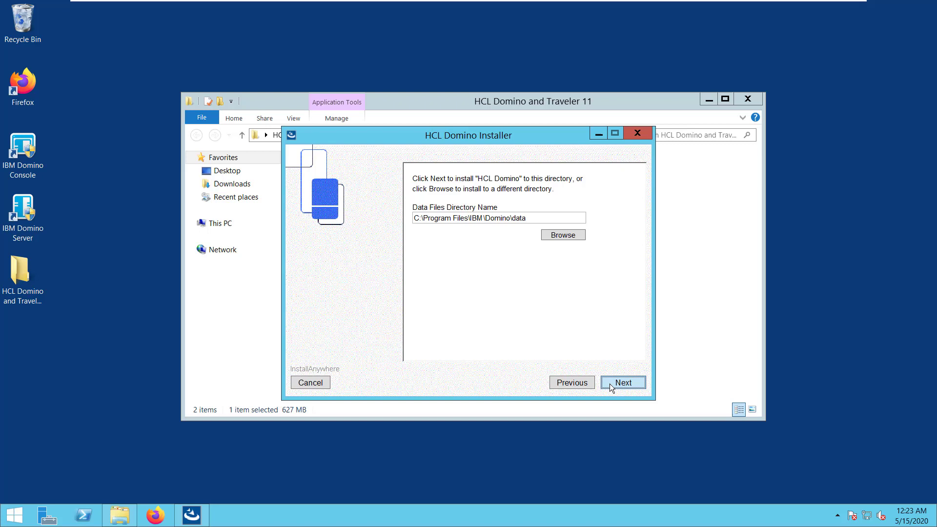
pyautogui.click(609, 384)
pyautogui.click(610, 383)
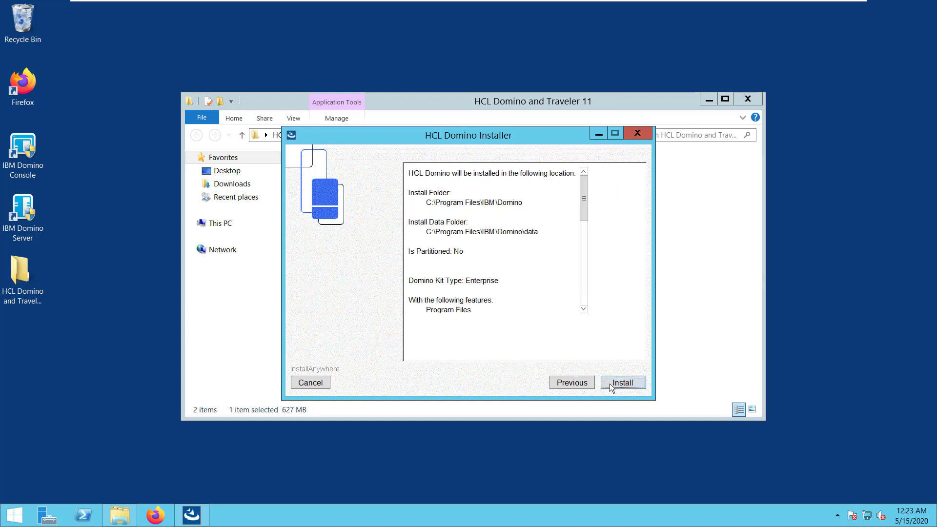
pyautogui.click(609, 384)
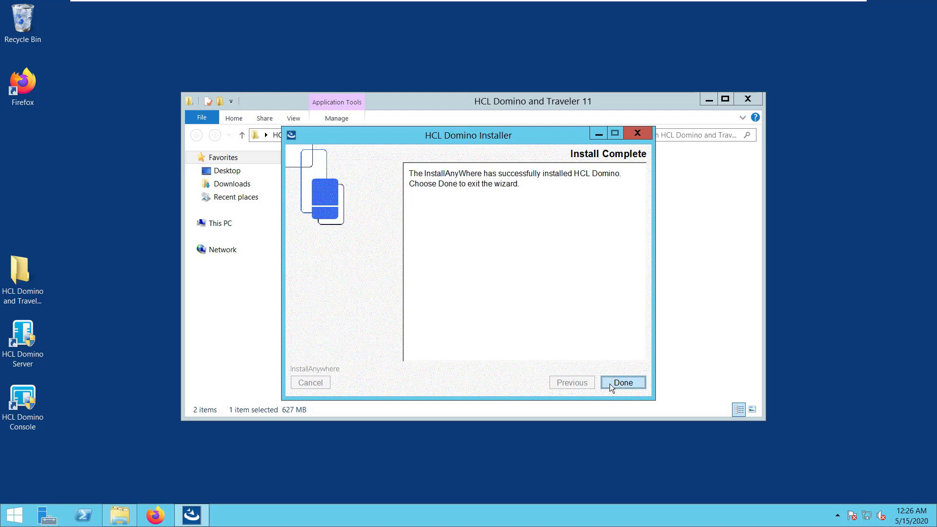
# Start Domino as a regular application and approve the Domino Directory design upgrade with y.
pyautogui.click(610, 383)
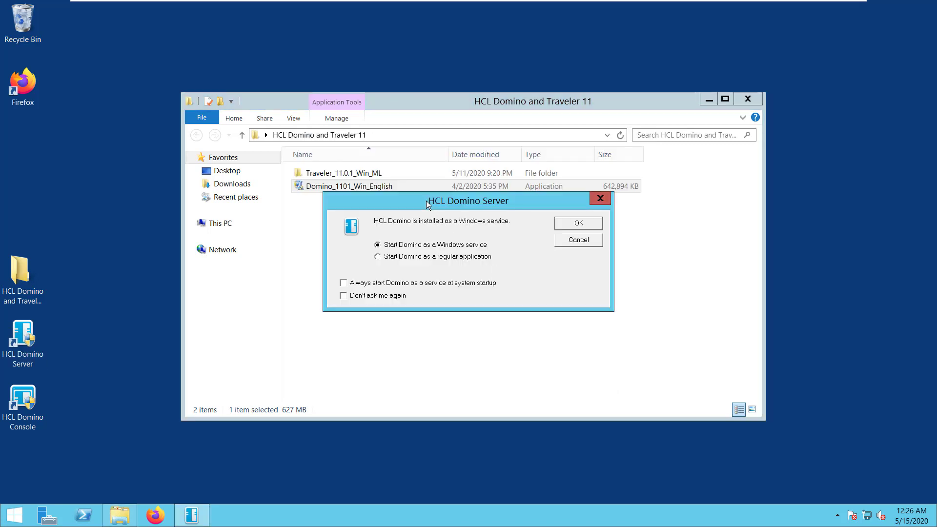
pyautogui.click(483, 256)
pyautogui.click(575, 224)
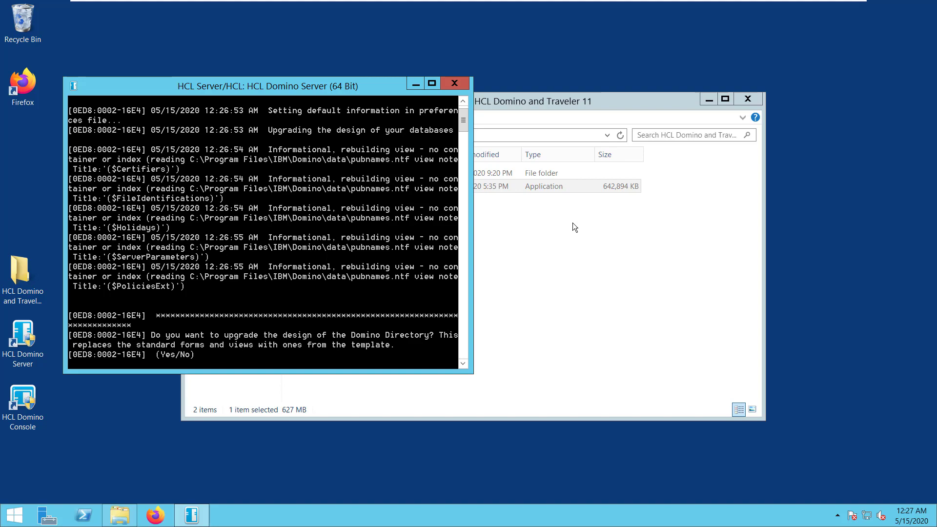
pyautogui.write('y')
pyautogui.press('Return')
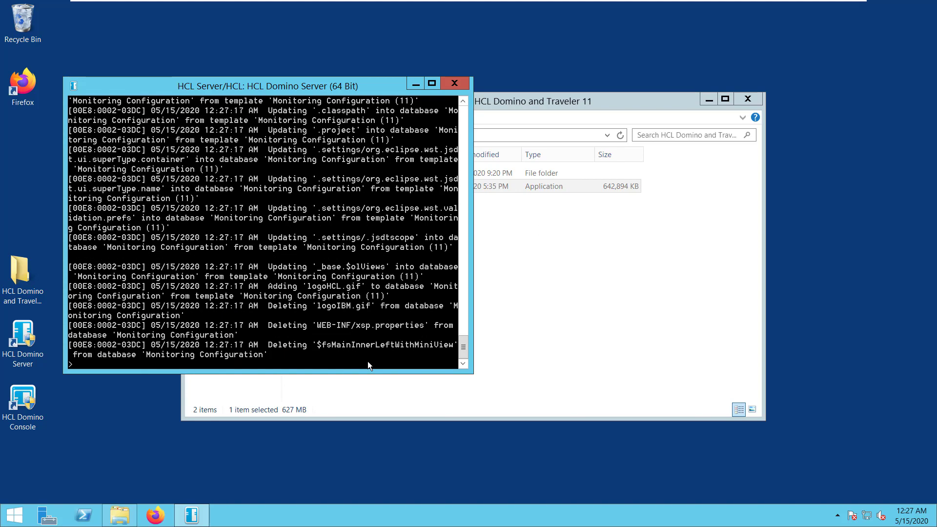
# Confirm release 11.0.1 with 'show server', then quit the Domino server.
pyautogui.write('show server')
pyautogui.press('Return')
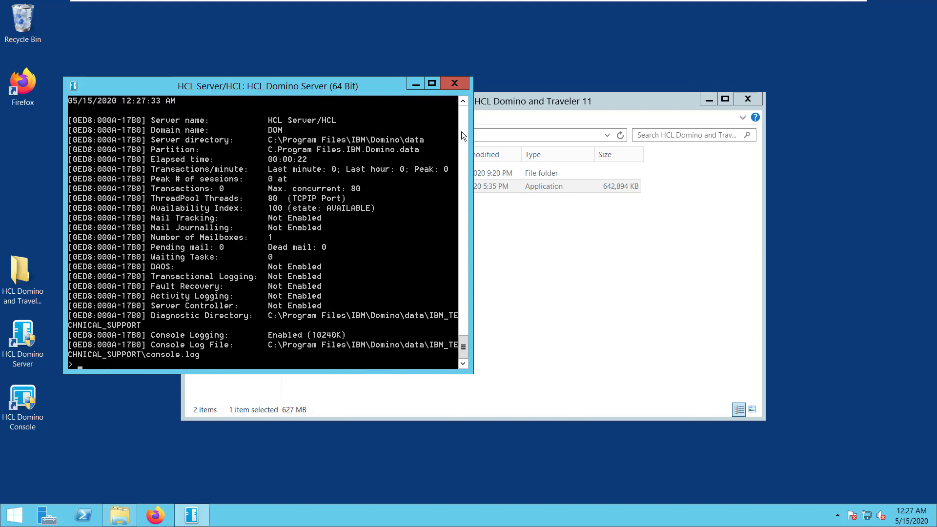
pyautogui.click(463, 101)
pyautogui.click(463, 101)
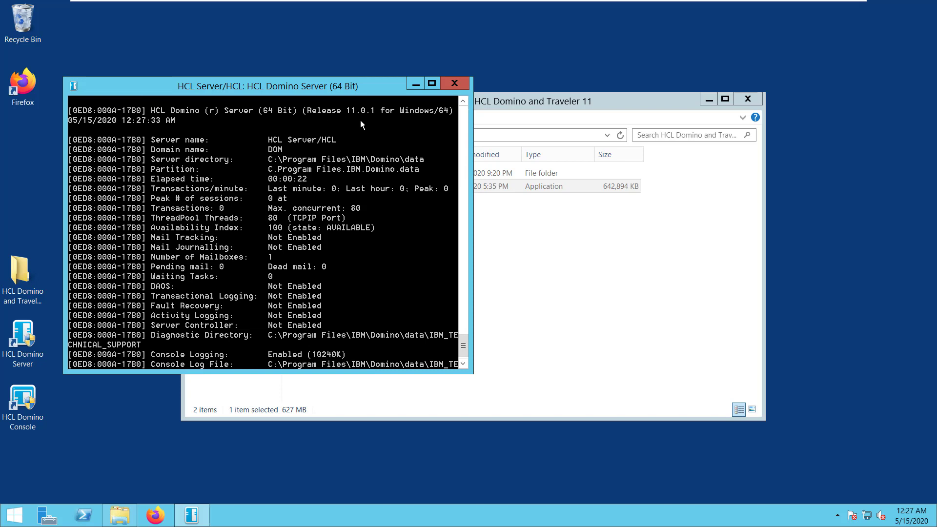
pyautogui.click(463, 364)
pyautogui.click(463, 364)
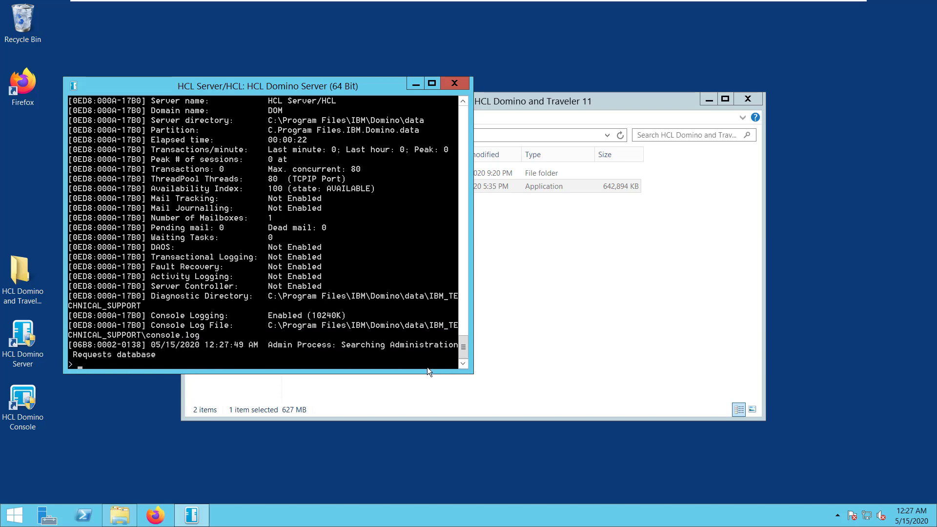
pyautogui.write('quit')
pyautogui.press('Return')
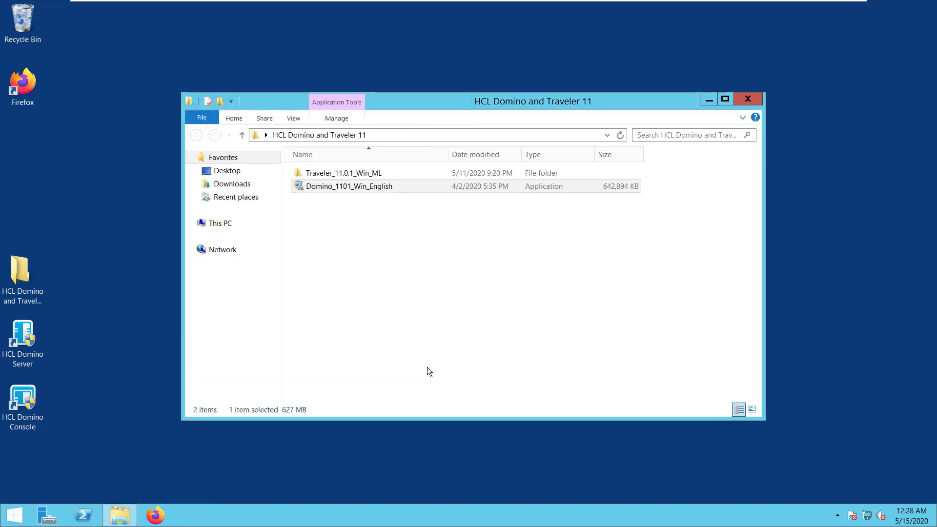
# Open Traveler_11.0.1_Win_ML and run TravelerSetup as administrator, approving UAC.
pyautogui.doubleClick(334, 173)
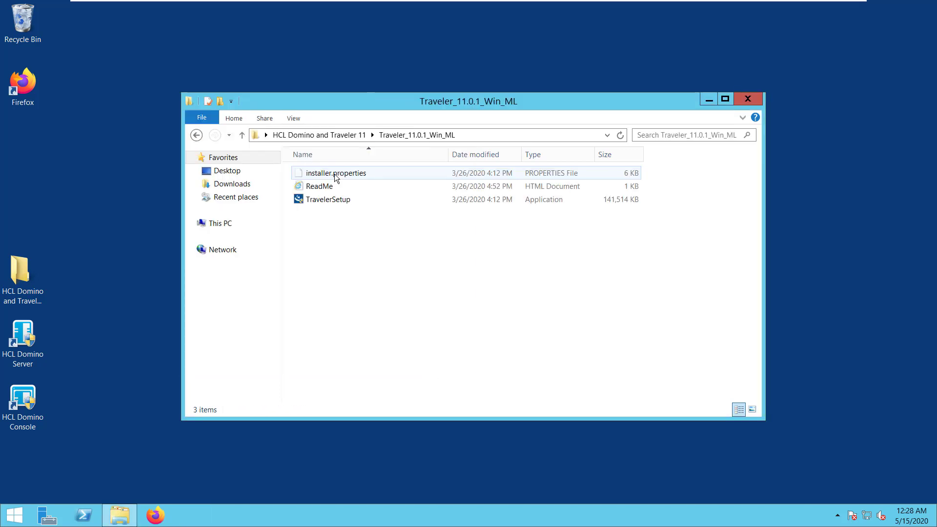
pyautogui.rightClick(329, 201)
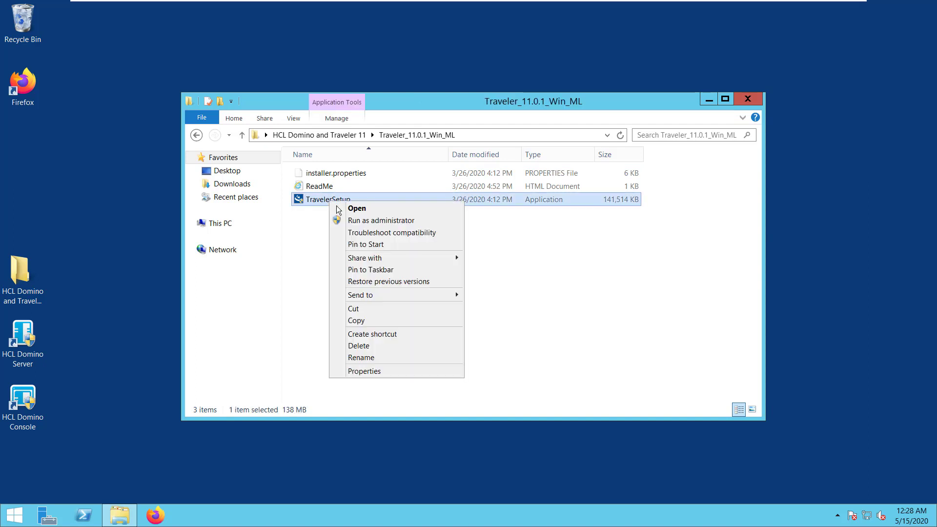
pyautogui.click(371, 222)
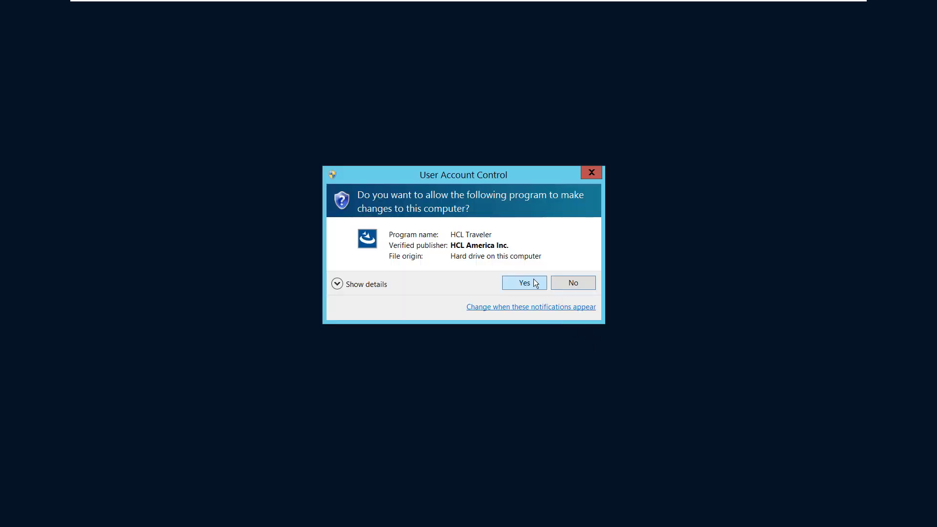
pyautogui.click(525, 283)
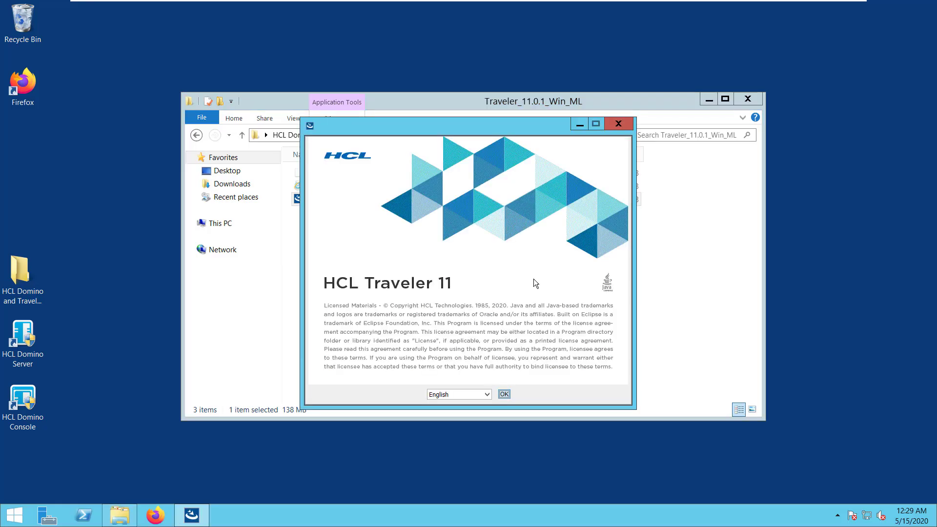
# Install Traveler 11.0.1.0 in English with the license accepted and existing directories, then close.
pyautogui.click(501, 393)
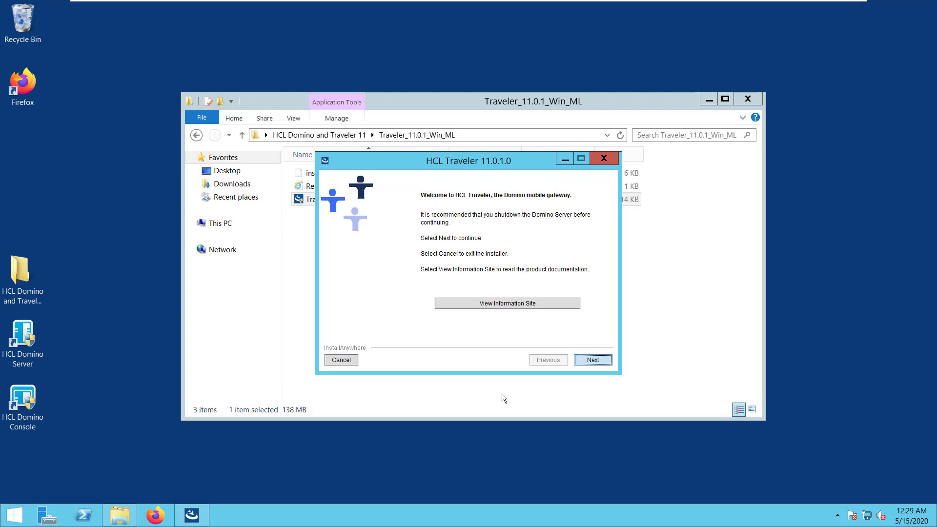
pyautogui.click(604, 359)
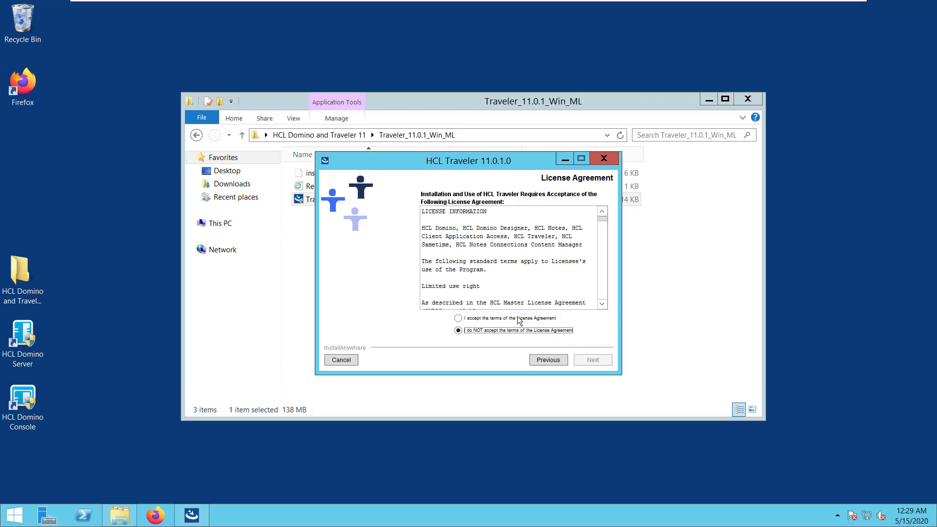
pyautogui.click(518, 320)
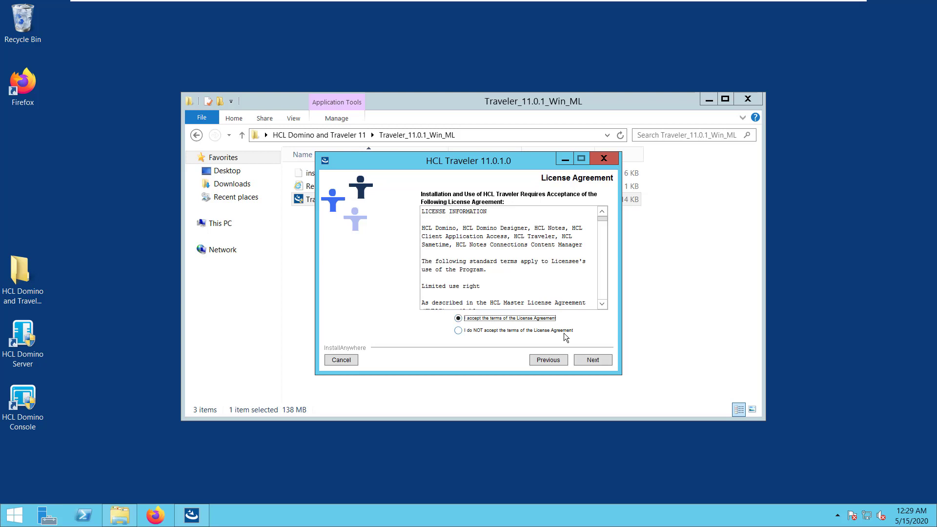
pyautogui.click(592, 363)
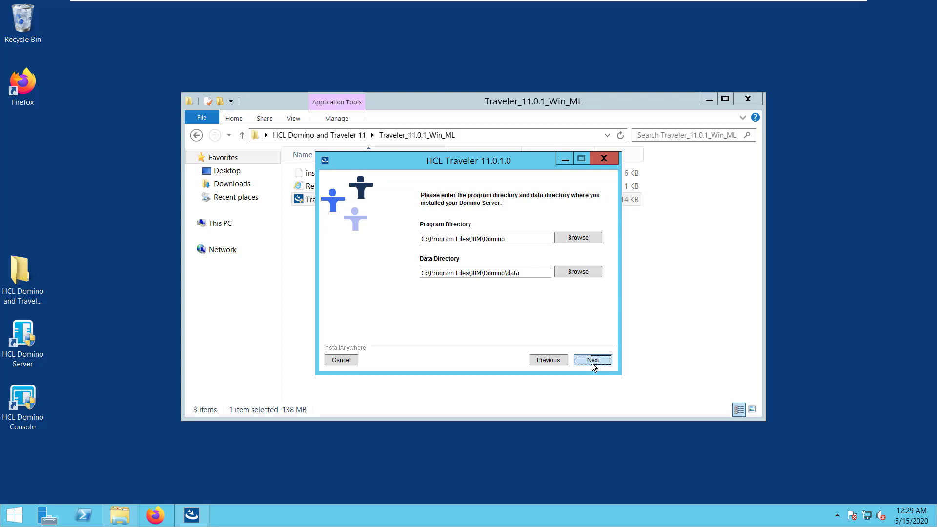
pyautogui.click(592, 363)
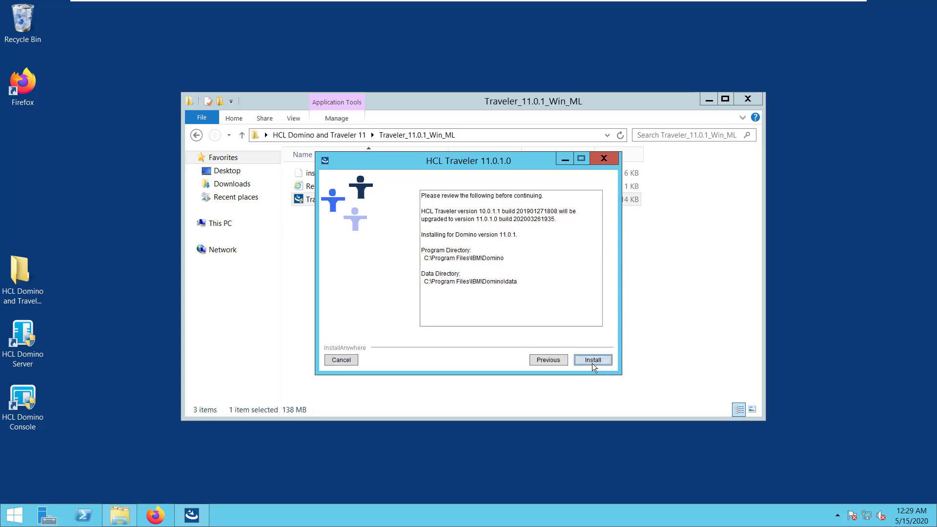
pyautogui.click(593, 362)
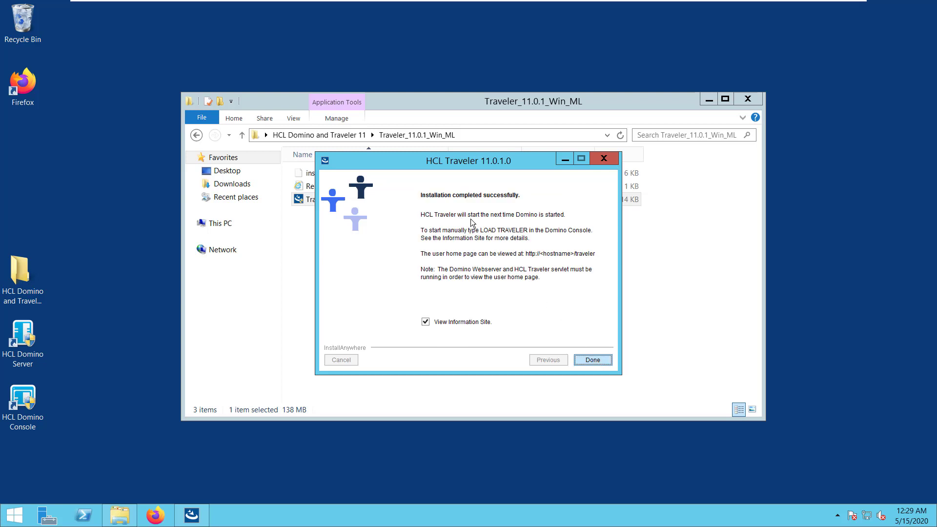
pyautogui.click(599, 356)
# Run the HCL Domino Server desktop shortcut as administrator and confirm the start dialog.
pyautogui.rightClick(28, 342)
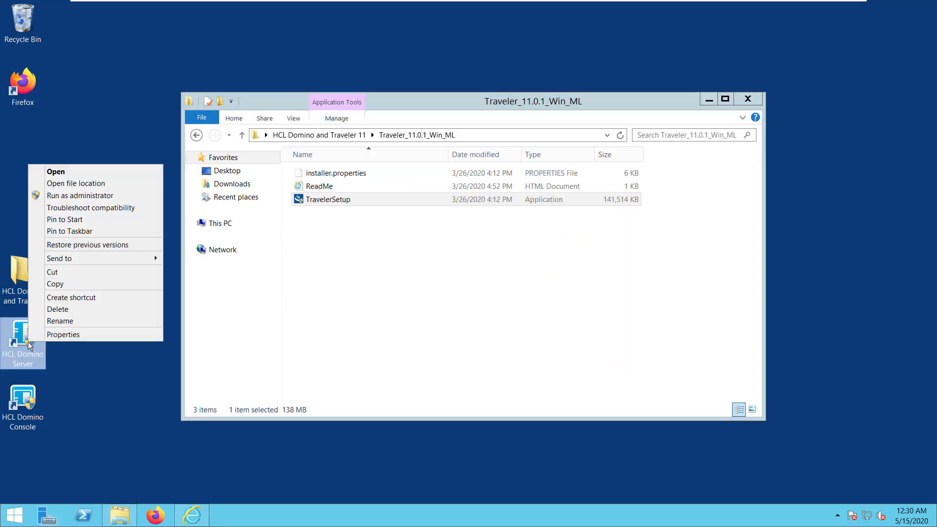
pyautogui.click(92, 195)
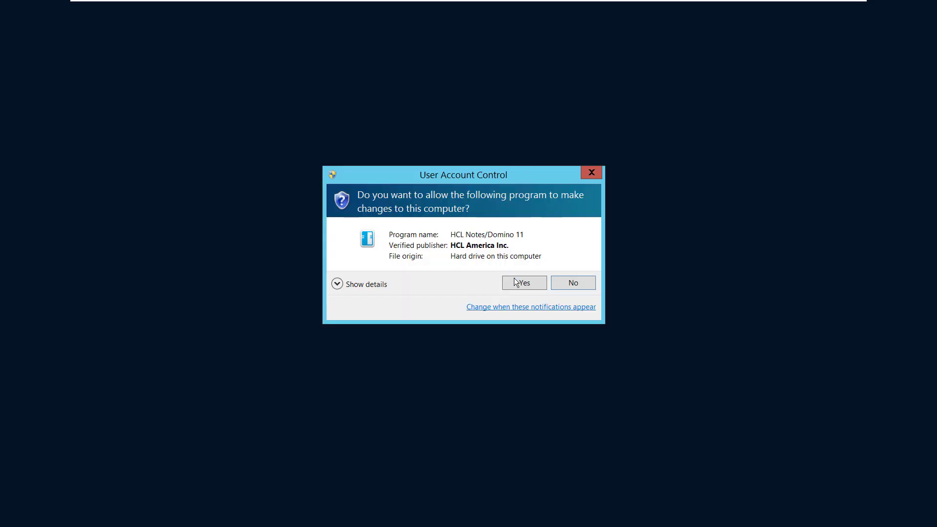
pyautogui.click(515, 279)
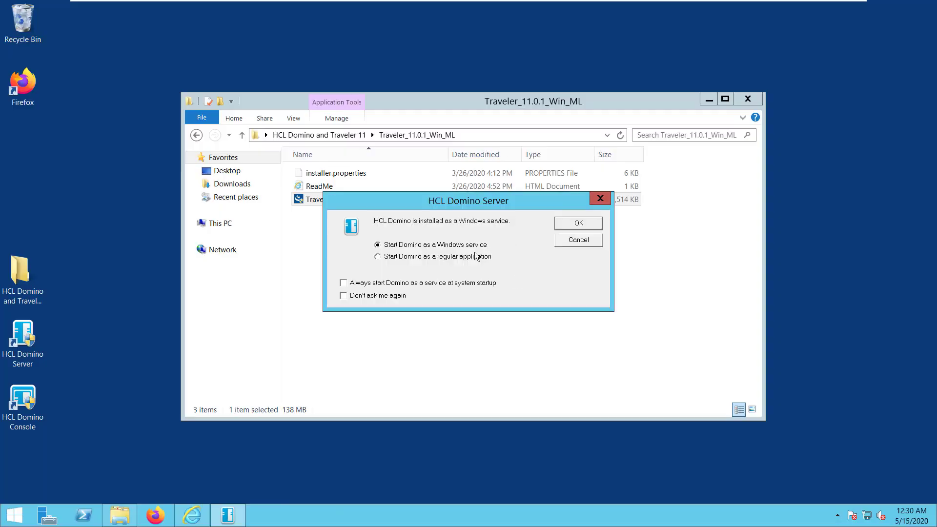
pyautogui.click(561, 227)
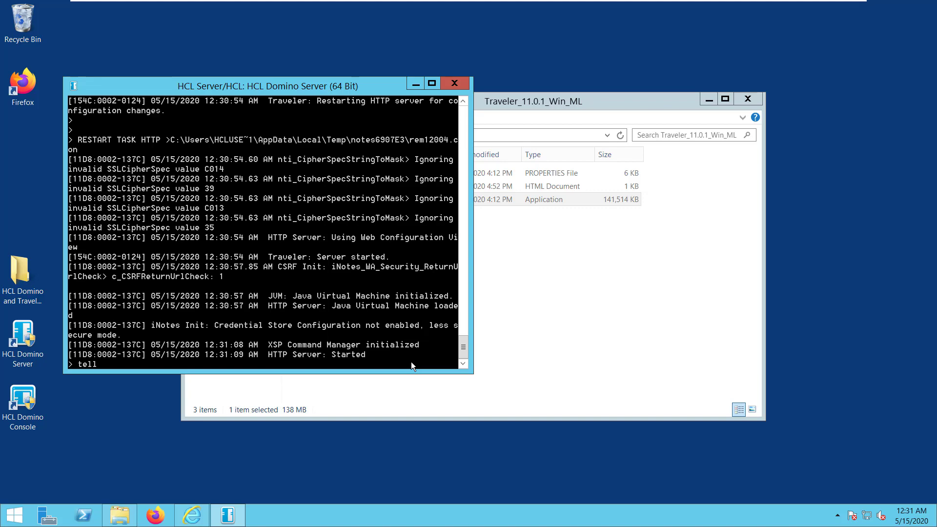
# Run 'tell traveler version' in the console and confirm Traveler 11.0.1.0 on Domino Release 11.0.1.
pyautogui.write('traveler version')
pyautogui.press('Return')
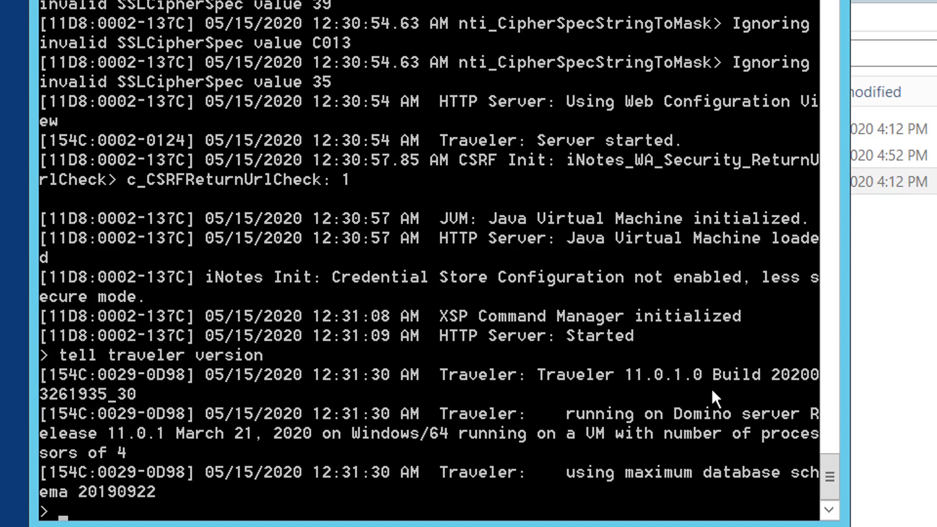
pyautogui.click(424, 393)
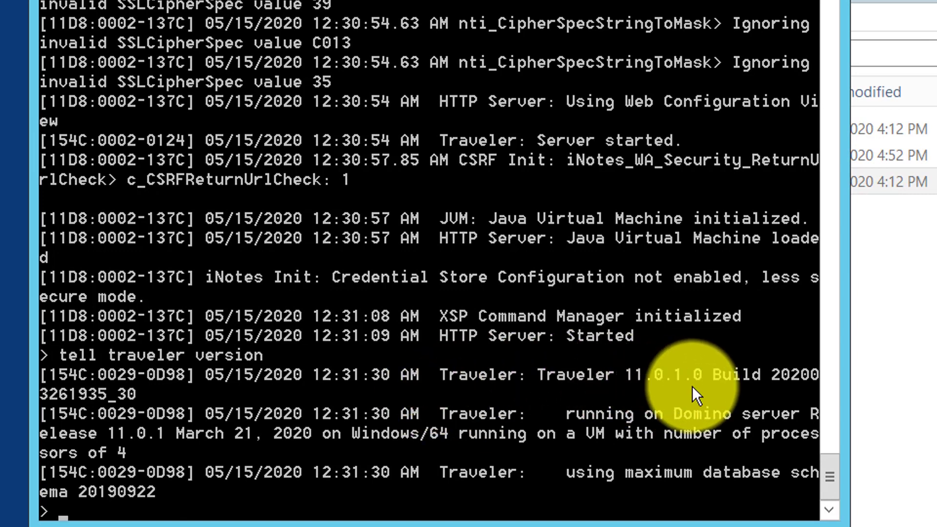